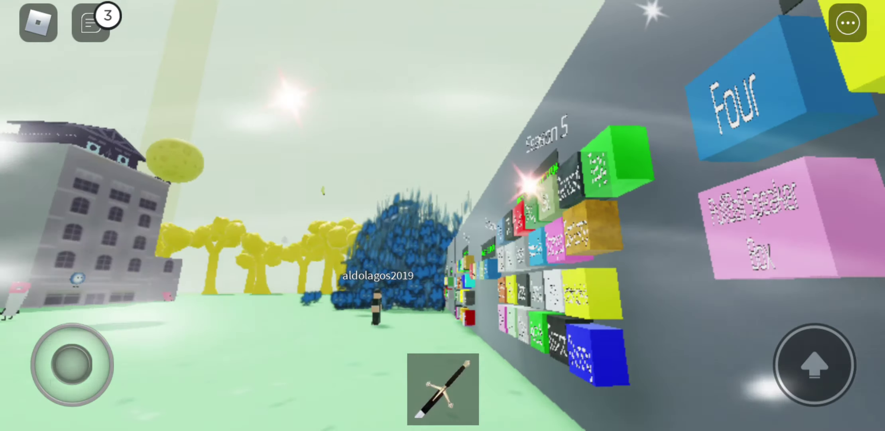
# Step: Walk the avatar along the Season 4 and Season 3 boards into the blue crowd
pyautogui.moveTo(63, 337); pyautogui.dragTo(43, 301)
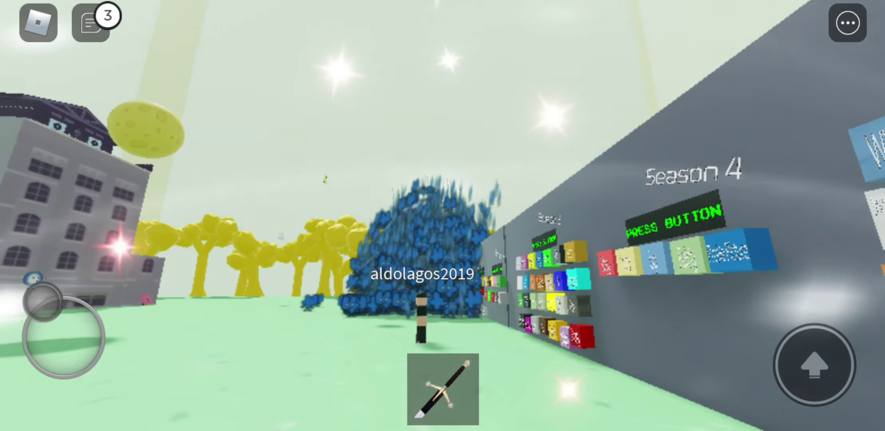
pyautogui.moveTo(43, 302); pyautogui.dragTo(41, 305)
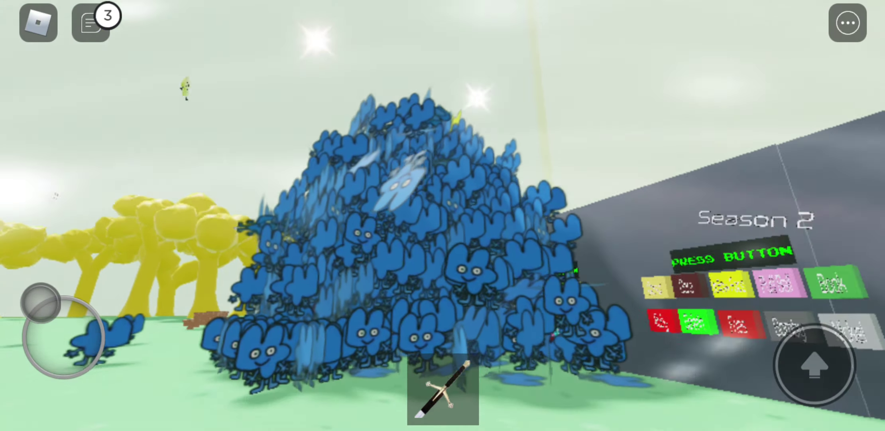
pyautogui.moveTo(41, 302); pyautogui.dragTo(41, 300)
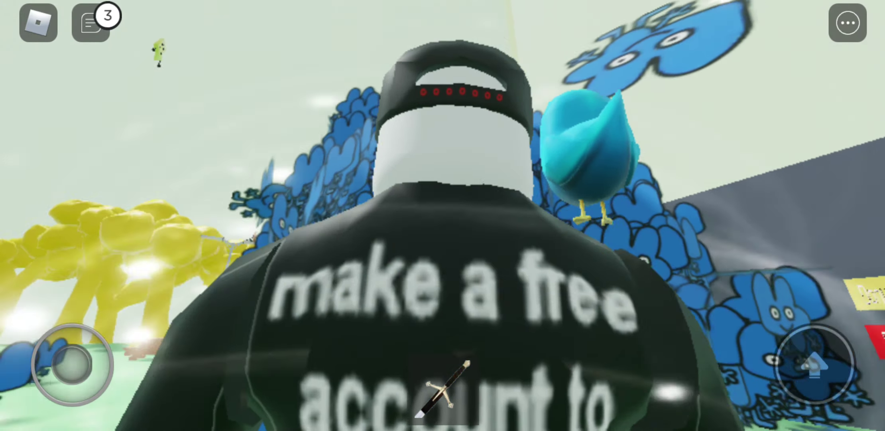
# Step: Turn toward the Season wall and walk up close to the Hosts blocks
pyautogui.moveTo(623, 207); pyautogui.dragTo(290, 207)
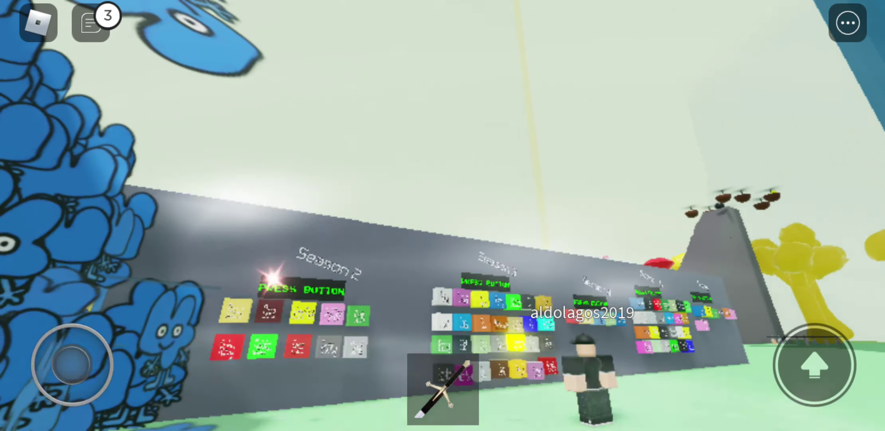
pyautogui.moveTo(104, 313)
pyautogui.mouseDown()
pyautogui.moveTo(119, 289)
pyautogui.moveTo(129, 332)
pyautogui.mouseUp()
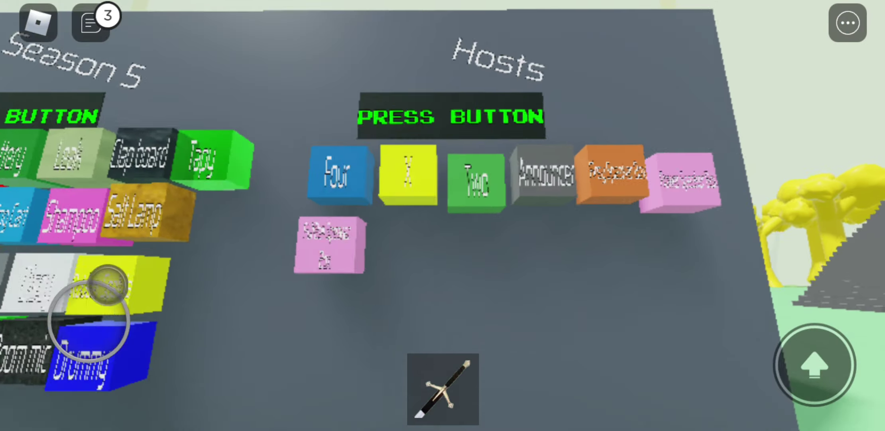
pyautogui.moveTo(124, 299); pyautogui.dragTo(72, 361)
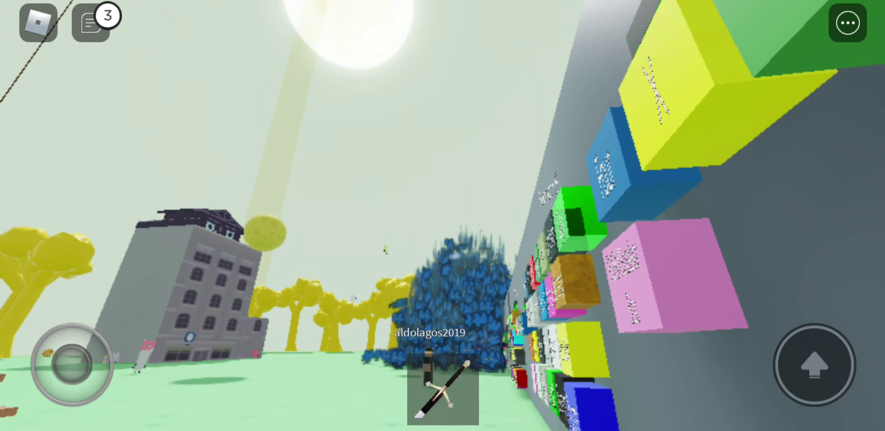
pyautogui.moveTo(79, 350)
pyautogui.mouseDown()
pyautogui.moveTo(67, 308)
pyautogui.moveTo(98, 380)
pyautogui.moveTo(63, 306)
pyautogui.moveTo(72, 364)
pyautogui.mouseUp()
# Step: Open the chat, swing the camera around the Season 5 wall, and walk into the blue pile
pyautogui.click(91, 23)
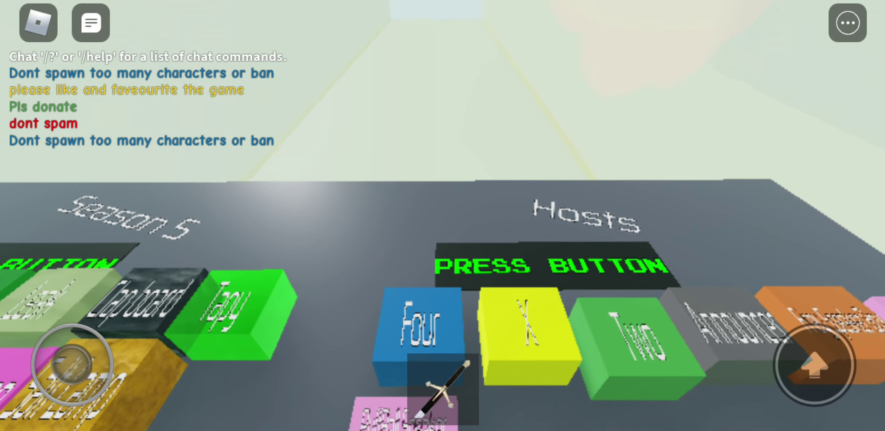
pyautogui.moveTo(277, 243); pyautogui.dragTo(623, 243)
pyautogui.moveTo(71, 364); pyautogui.dragTo(52, 310)
pyautogui.moveTo(554, 173); pyautogui.dragTo(623, 243)
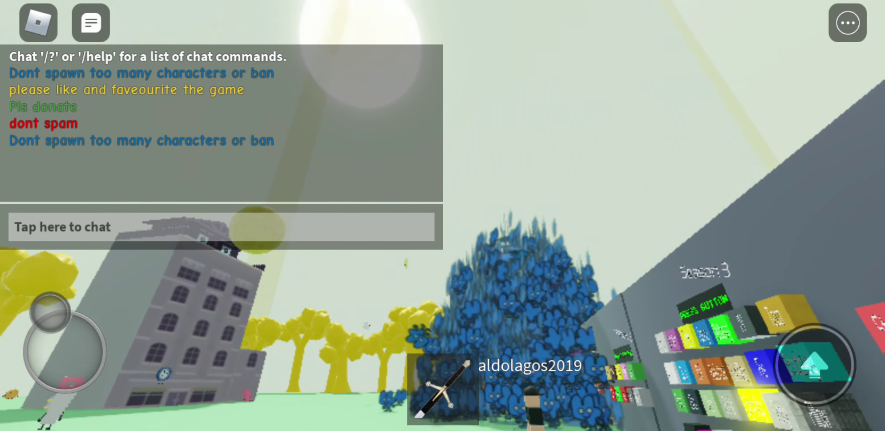
pyautogui.moveTo(48, 311); pyautogui.dragTo(51, 312)
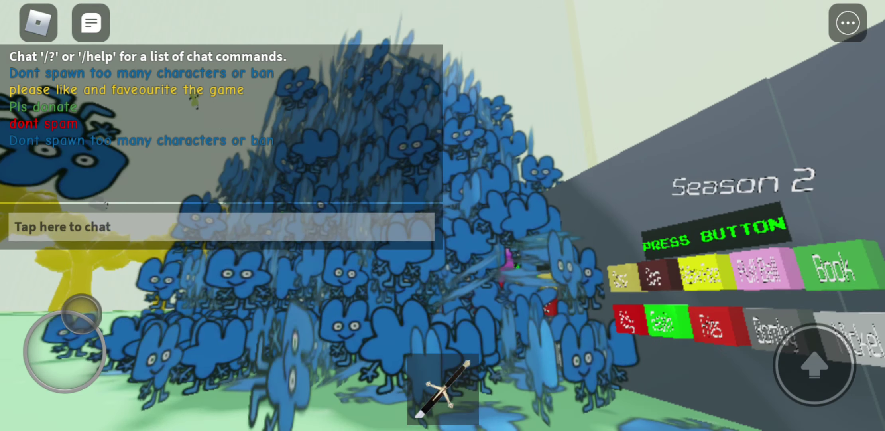
pyautogui.moveTo(75, 311)
pyautogui.mouseDown()
pyautogui.moveTo(51, 307)
pyautogui.moveTo(20, 350)
pyautogui.moveTo(55, 310)
pyautogui.moveTo(69, 307)
pyautogui.moveTo(95, 322)
pyautogui.moveTo(75, 312)
pyautogui.moveTo(83, 311)
pyautogui.moveTo(36, 323)
pyautogui.moveTo(94, 321)
pyautogui.mouseUp()
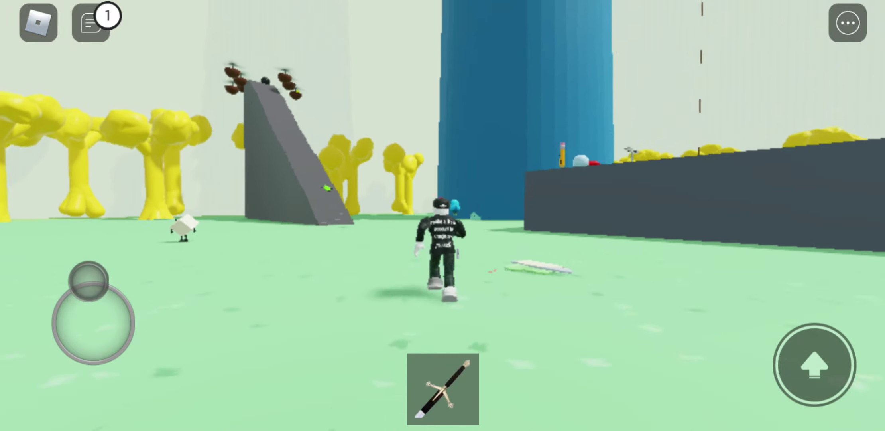
# Step: Walk past the leaf character up the staircase and look down from above
pyautogui.moveTo(88, 279); pyautogui.dragTo(85, 281)
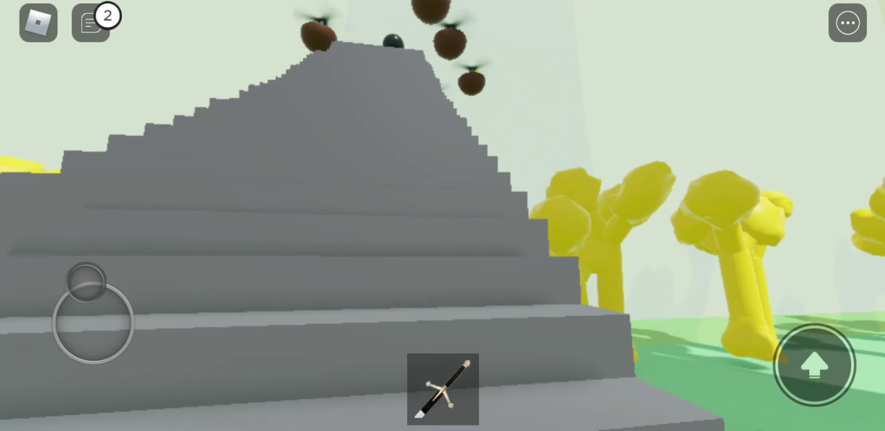
pyautogui.moveTo(85, 281); pyautogui.dragTo(77, 284)
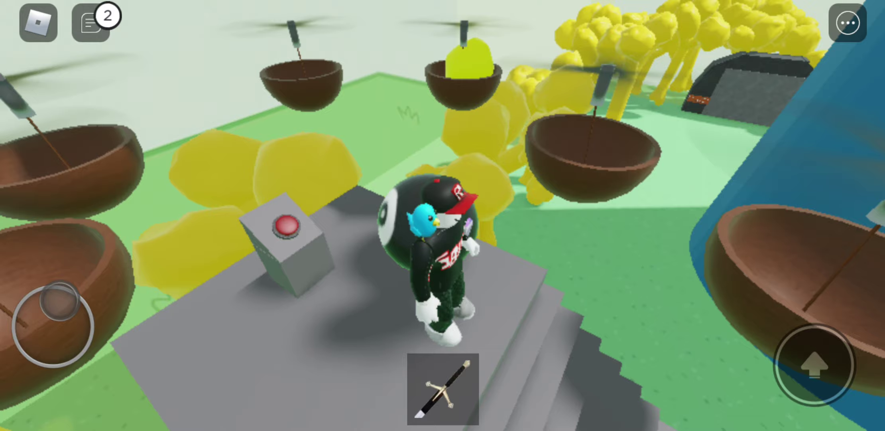
pyautogui.moveTo(69, 362); pyautogui.dragTo(72, 363)
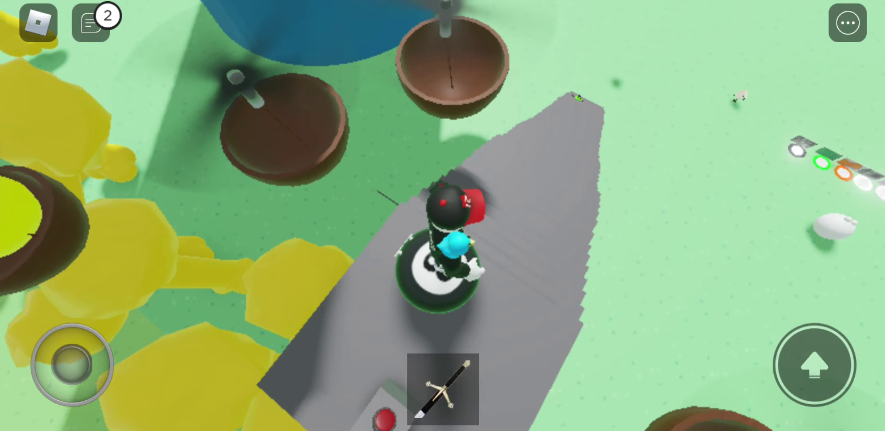
pyautogui.moveTo(72, 364)
pyautogui.mouseDown()
pyautogui.moveTo(84, 378)
pyautogui.moveTo(72, 363)
pyautogui.mouseUp()
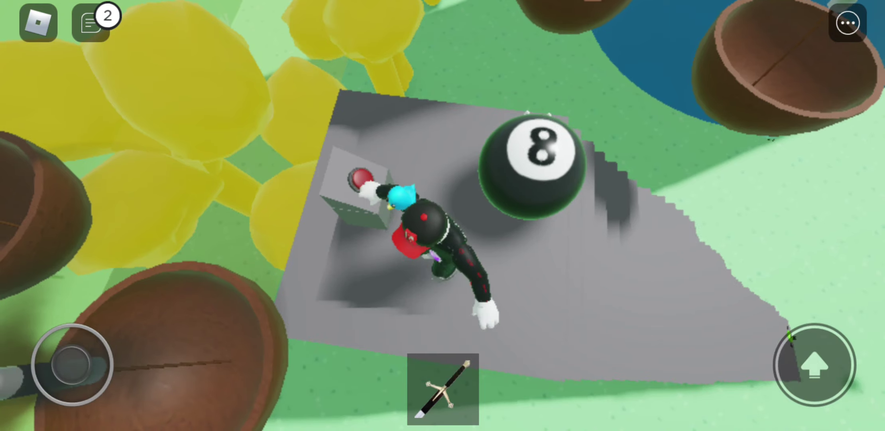
# Step: Step off the ball, walk past the 8-ball, and put the sword away
pyautogui.moveTo(72, 363); pyautogui.dragTo(35, 381)
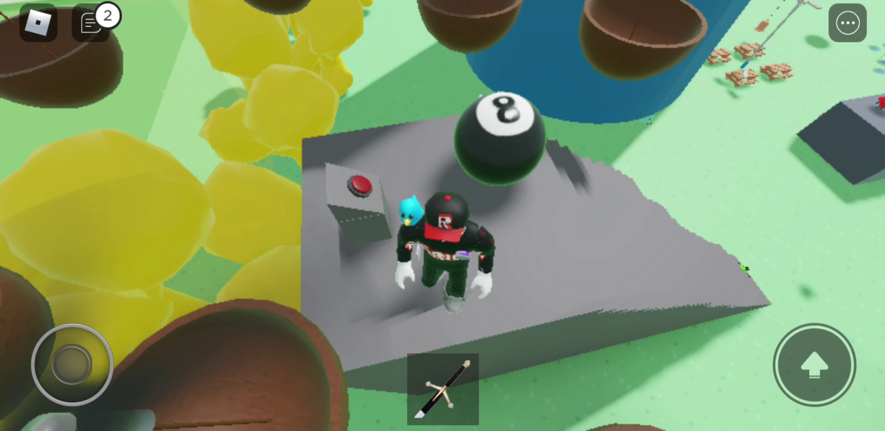
pyautogui.moveTo(77, 344); pyautogui.dragTo(72, 363)
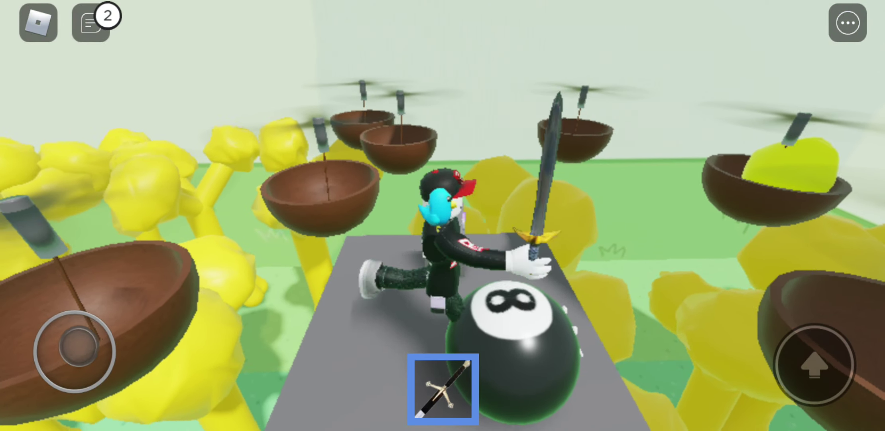
pyautogui.click(443, 388)
pyautogui.moveTo(622, 207); pyautogui.dragTo(485, 173)
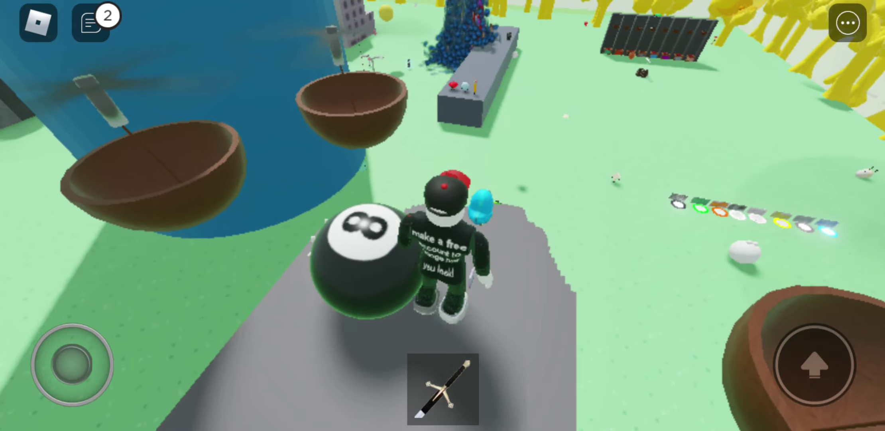
pyautogui.click(38, 22)
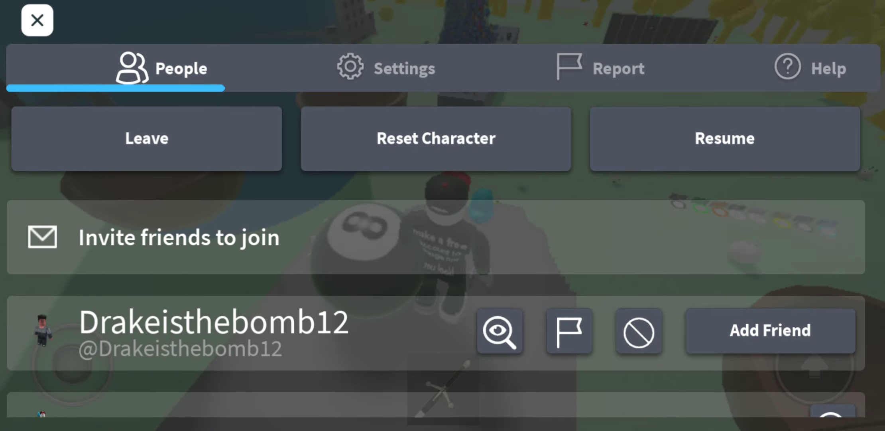
# Step: Switch from the People list to Settings, set Performance Stats to On, and close the menu
pyautogui.click(600, 68)
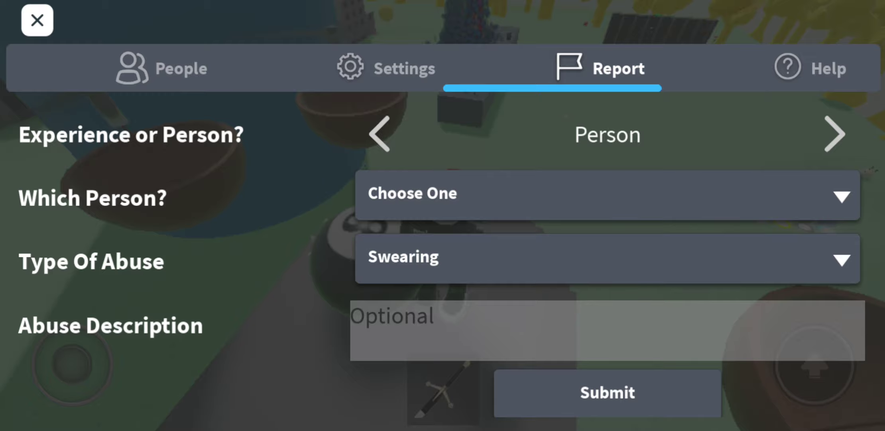
pyautogui.click(161, 68)
pyautogui.click(386, 69)
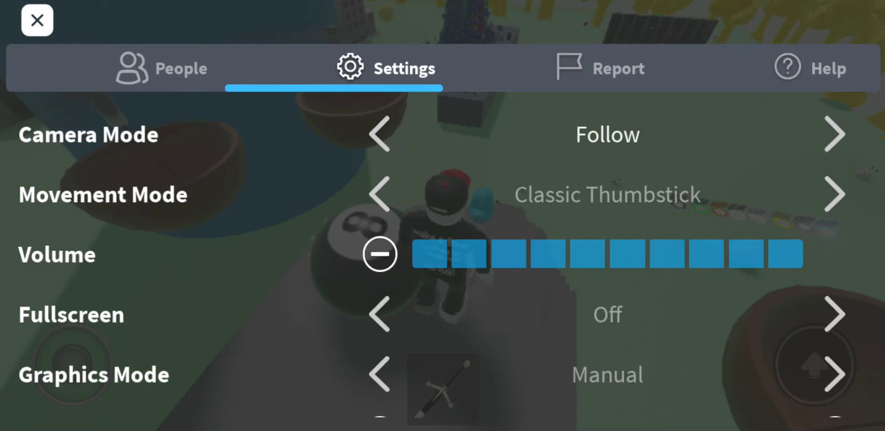
pyautogui.scroll(-3, 449, 260)
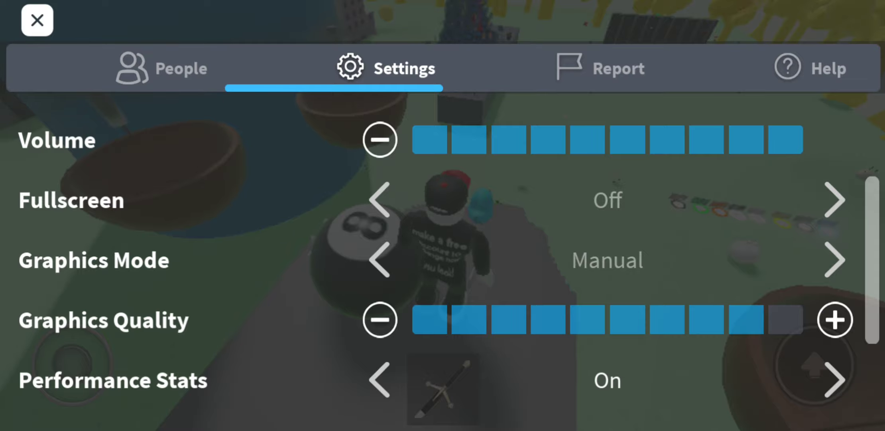
pyautogui.press('Escape')
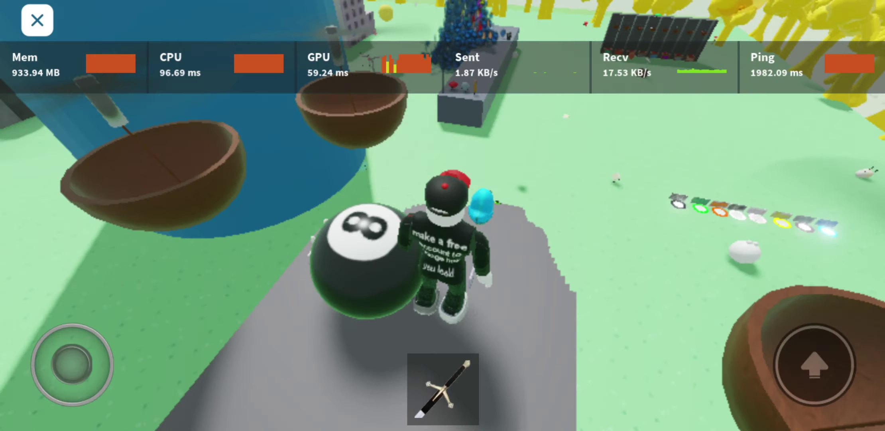
# Step: Turn the view toward the blue tower while moving the avatar around the 8-ball platform
pyautogui.moveTo(71, 363); pyautogui.dragTo(39, 326)
pyautogui.moveTo(484, 208); pyautogui.dragTo(657, 208)
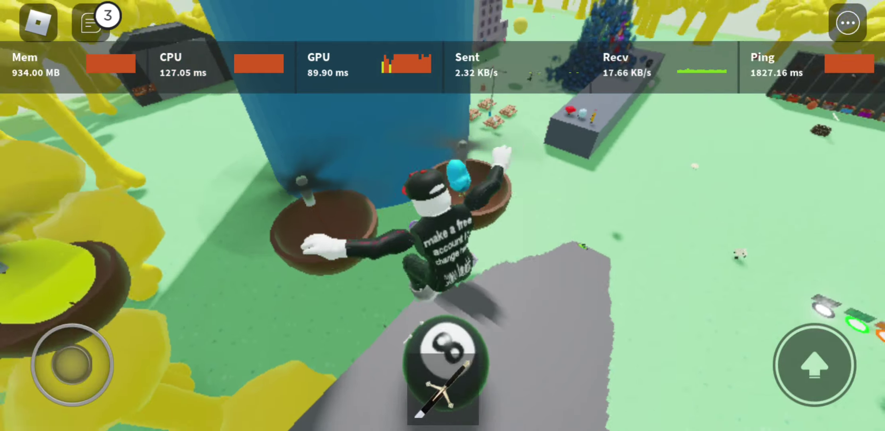
pyautogui.moveTo(72, 363); pyautogui.dragTo(88, 377)
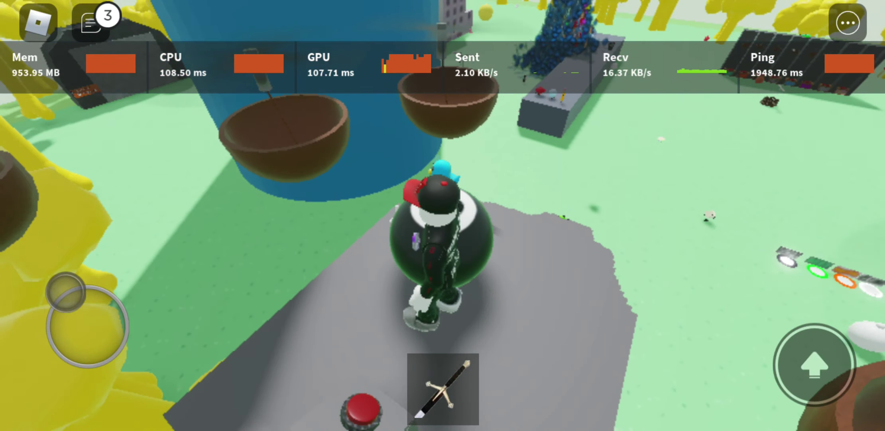
pyautogui.moveTo(484, 208); pyautogui.dragTo(657, 208)
pyautogui.moveTo(72, 363); pyautogui.dragTo(72, 367)
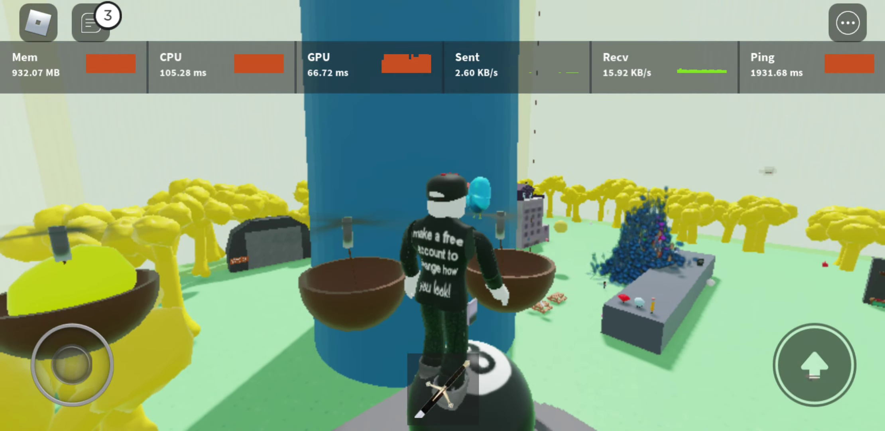
# Step: Step toward the blue tower and walk the avatar down the grey stairs
pyautogui.moveTo(79, 305); pyautogui.dragTo(72, 364)
pyautogui.moveTo(553, 173); pyautogui.dragTo(553, 277)
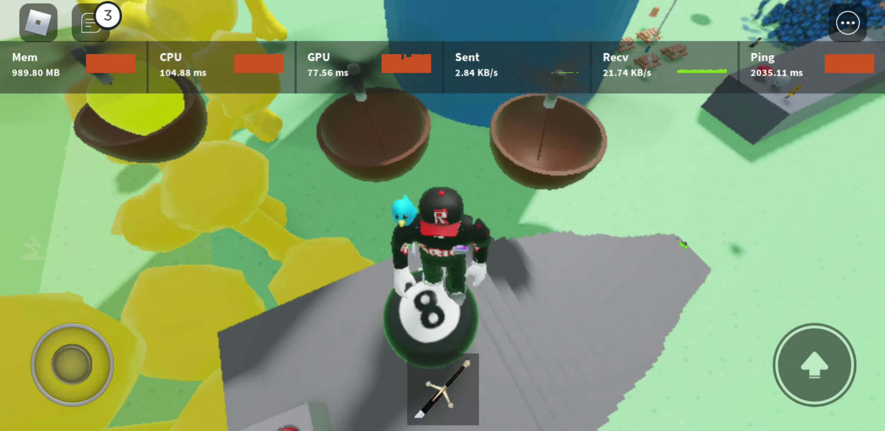
pyautogui.moveTo(72, 363); pyautogui.dragTo(79, 290)
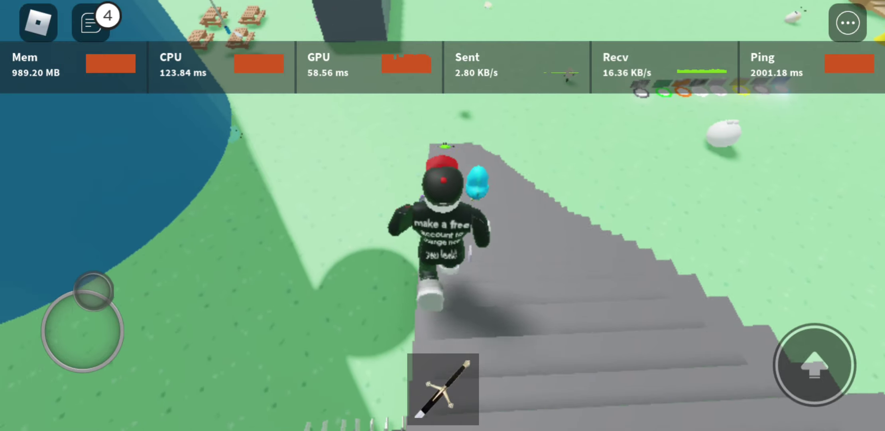
pyautogui.moveTo(80, 289)
pyautogui.mouseDown()
pyautogui.moveTo(97, 292)
pyautogui.moveTo(63, 290)
pyautogui.moveTo(54, 303)
pyautogui.moveTo(72, 363)
pyautogui.mouseUp()
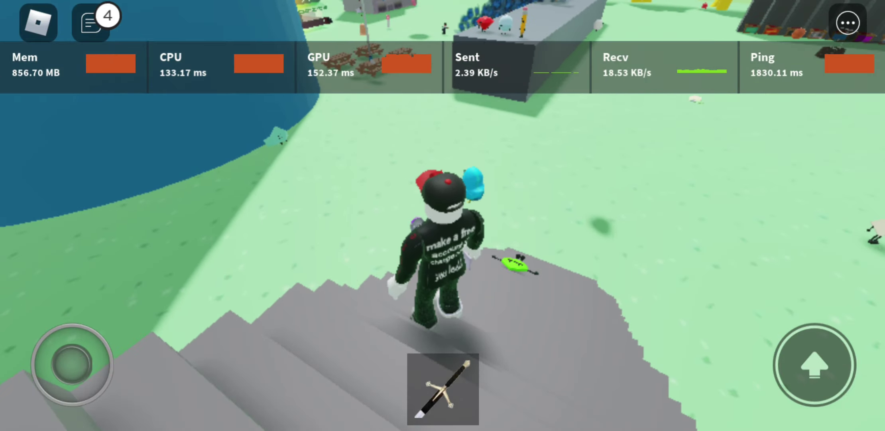